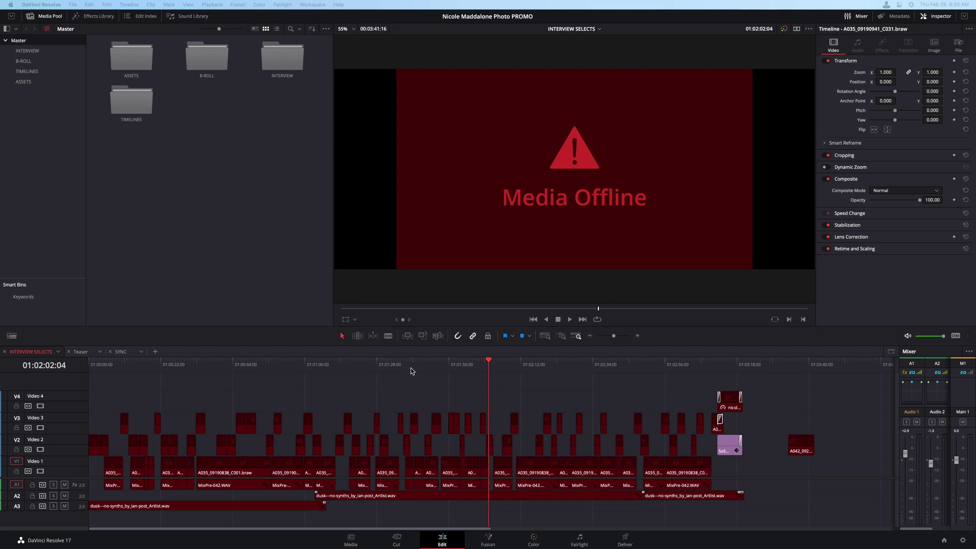
Check the offline timeline clips, then select all four Media Pool bins and open their shortcut menu
{"action": "left_click_drag", "start_coordinate": [411, 368], "coordinate": [236, 366]}
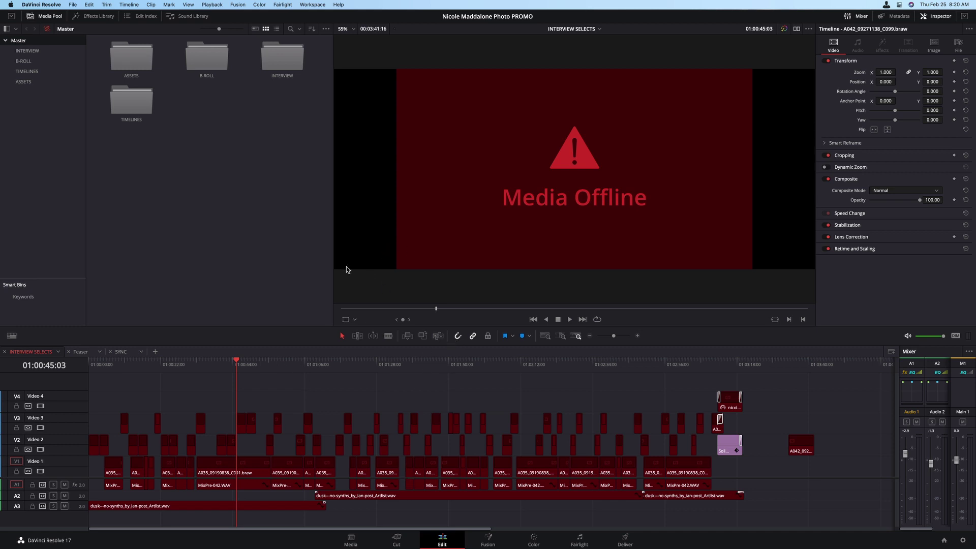
{"action": "left_click", "coordinate": [245, 185]}
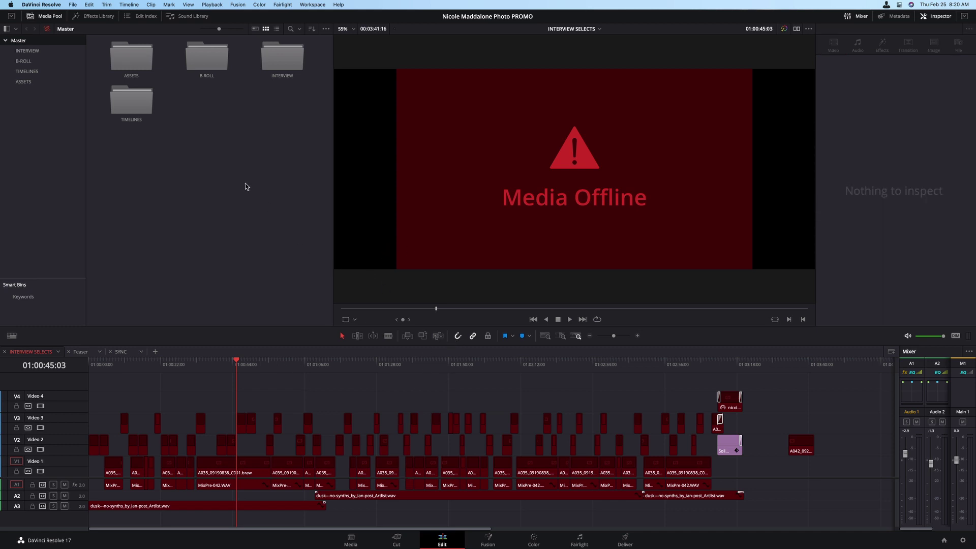
{"action": "key", "text": "super+a"}
{"action": "right_click", "coordinate": [139, 104]}
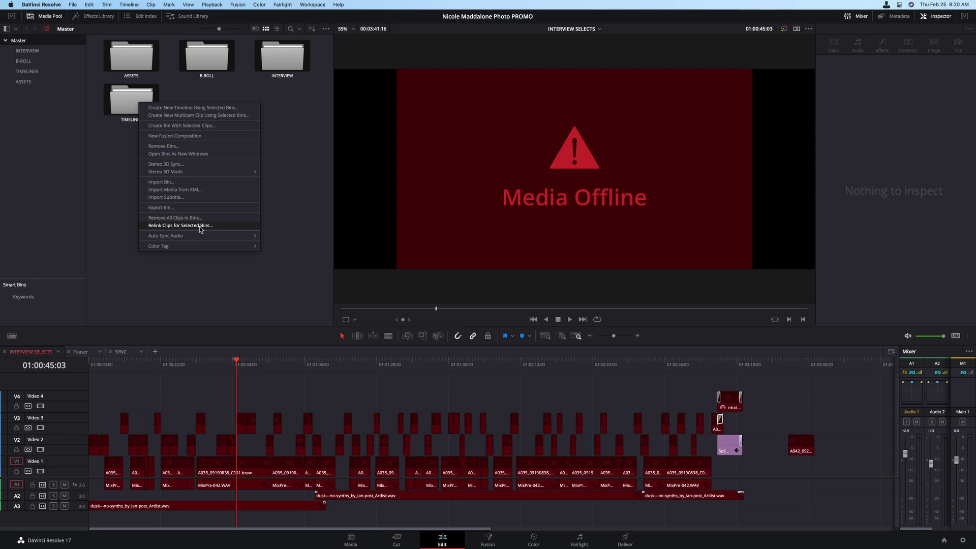
Relink clips for all selected bins, searching the ARECA drive under the iMac location
{"action": "left_click", "coordinate": [202, 226]}
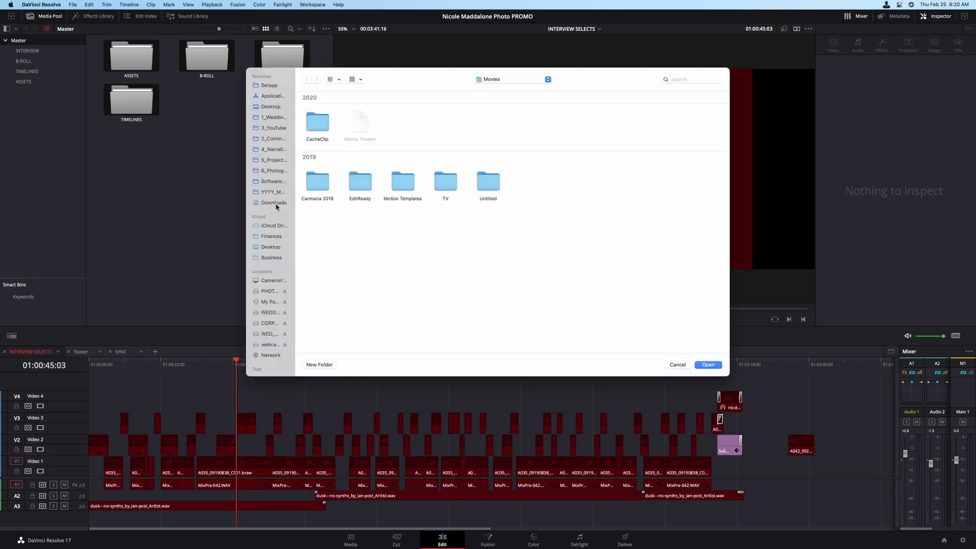
{"action": "left_click", "coordinate": [272, 280]}
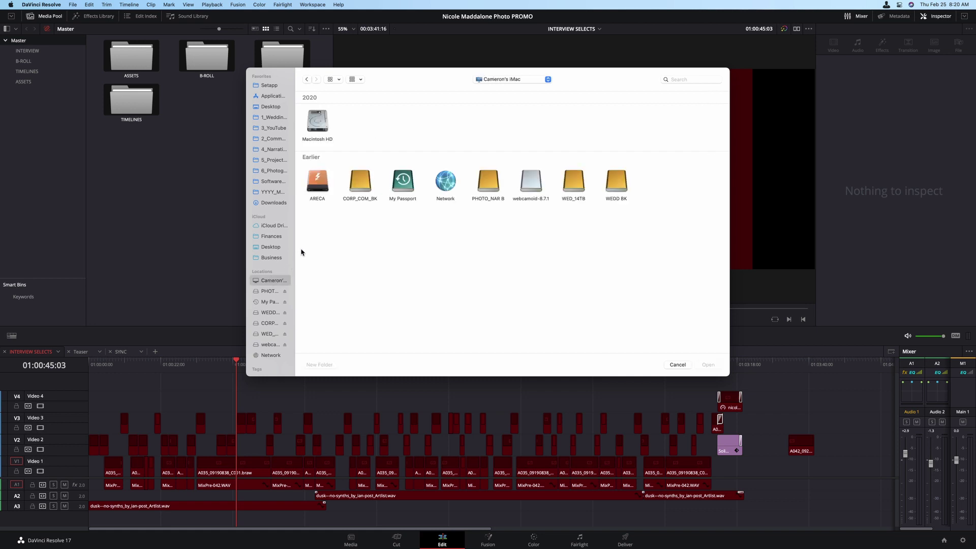
{"action": "left_click", "coordinate": [321, 180]}
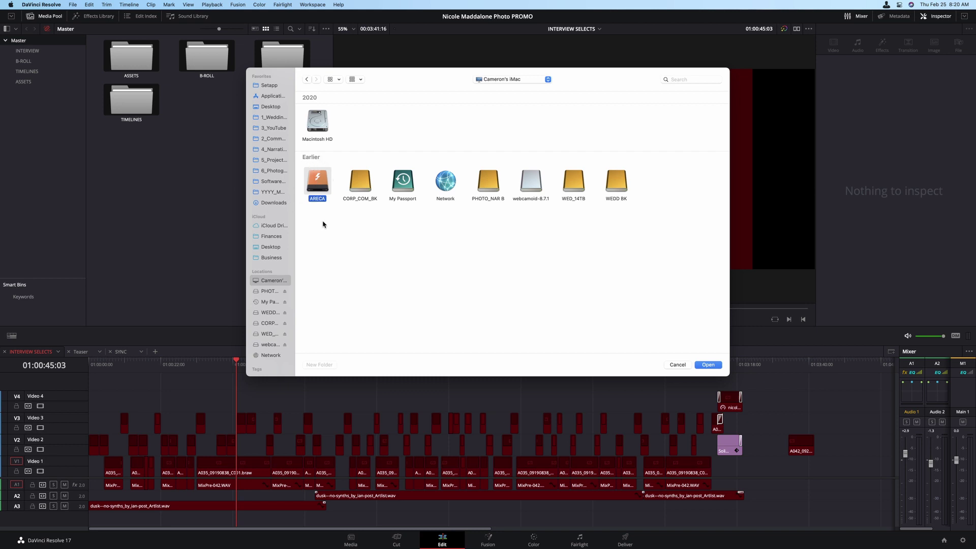
{"action": "left_click", "coordinate": [707, 364]}
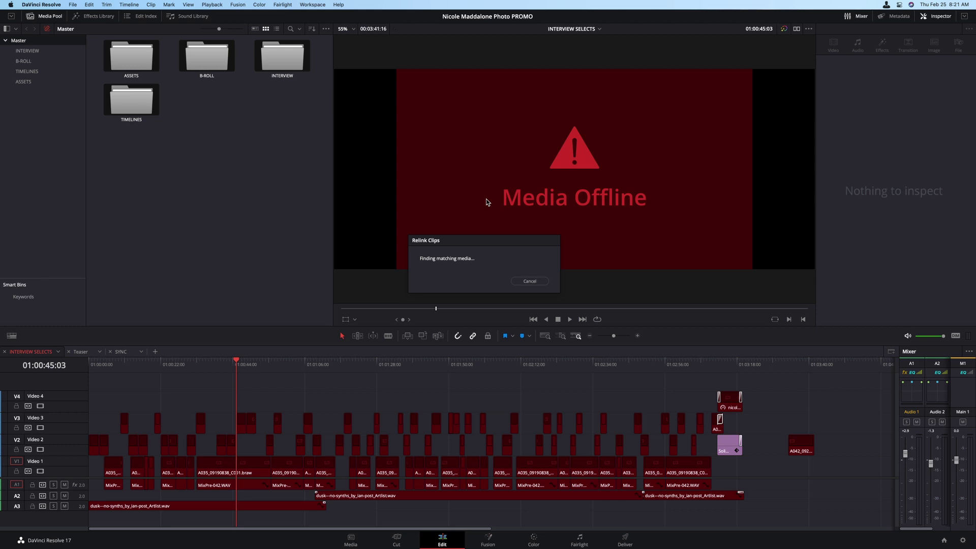
Scrub the INTERVIEW SELECTS timeline to confirm relinked footage plays, then deselect the bins
{"action": "left_click_drag", "start_coordinate": [299, 366], "coordinate": [432, 369]}
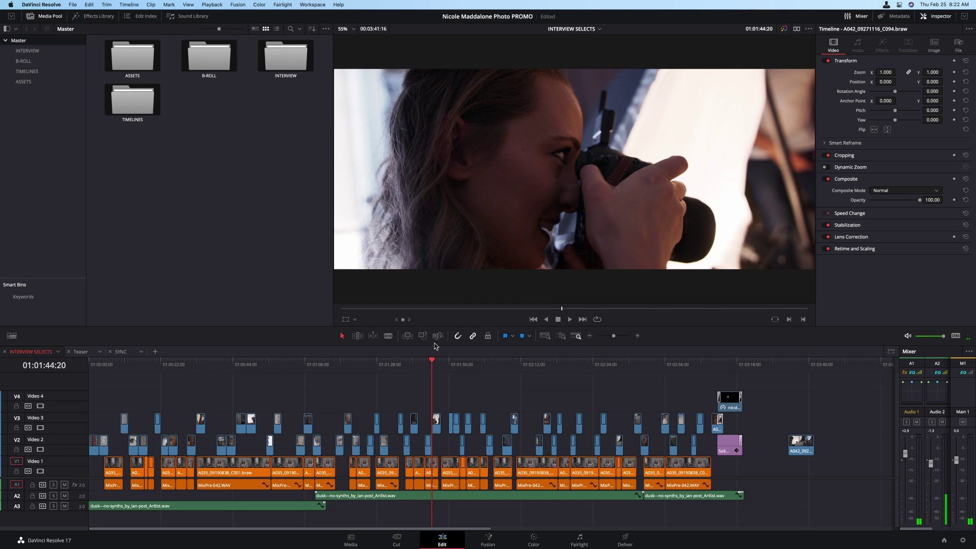
{"action": "left_click", "coordinate": [184, 206]}
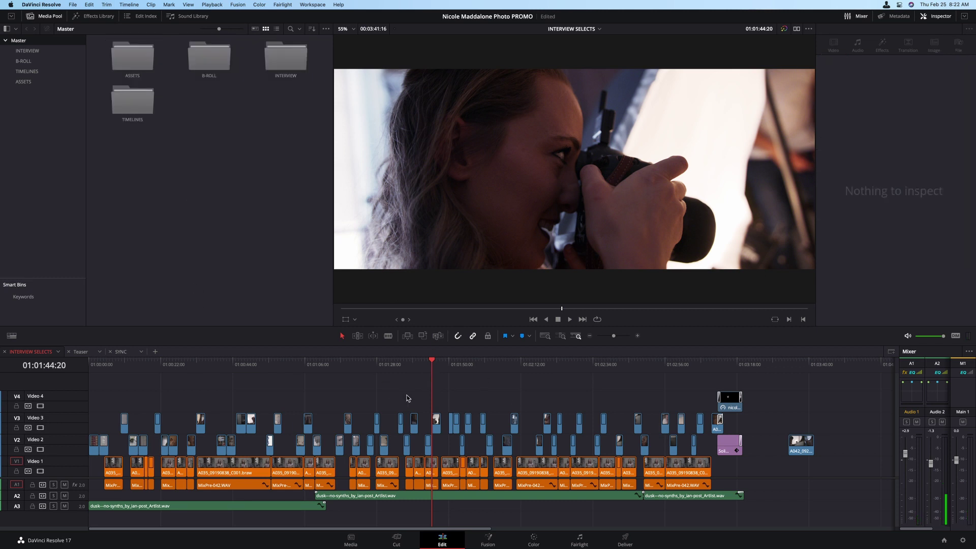